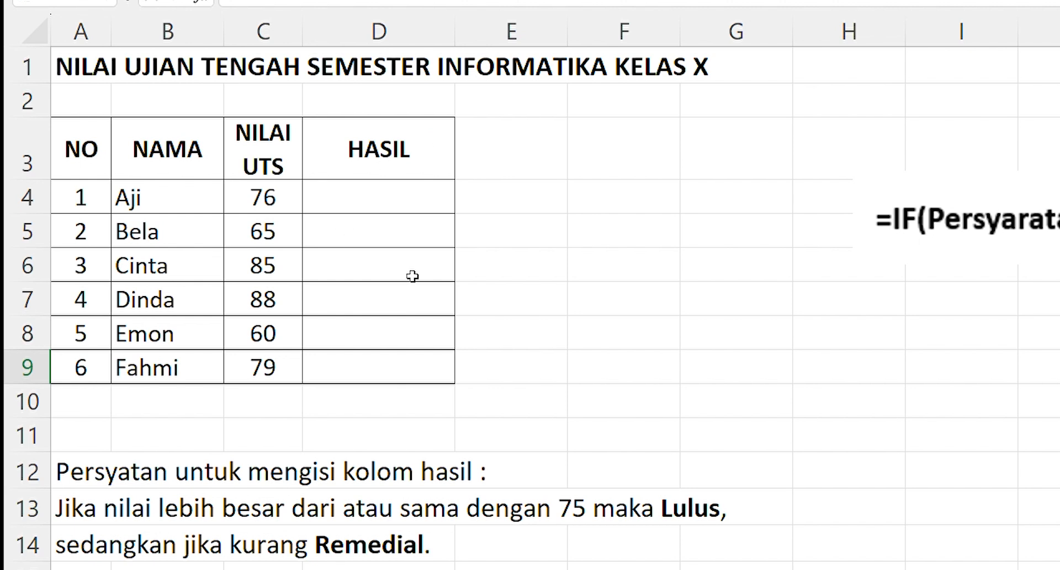
Begin an IF formula in cell D4 with the condition C4>=75.
{"action": "left_click", "coordinate": [389, 204]}
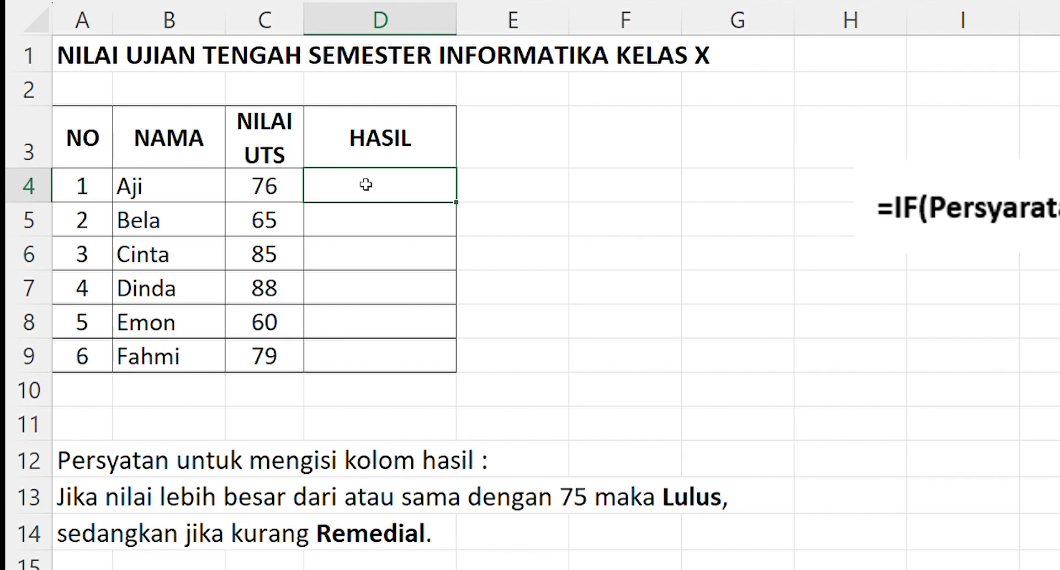
{"action": "type", "text": "="}
{"action": "type", "text": "IF("}
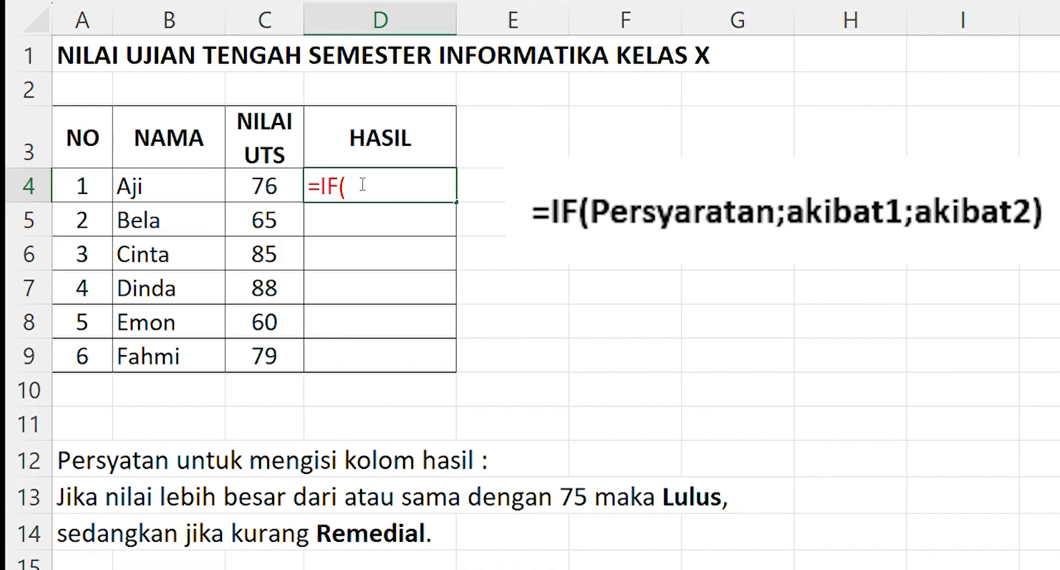
{"action": "left_click", "coordinate": [262, 184]}
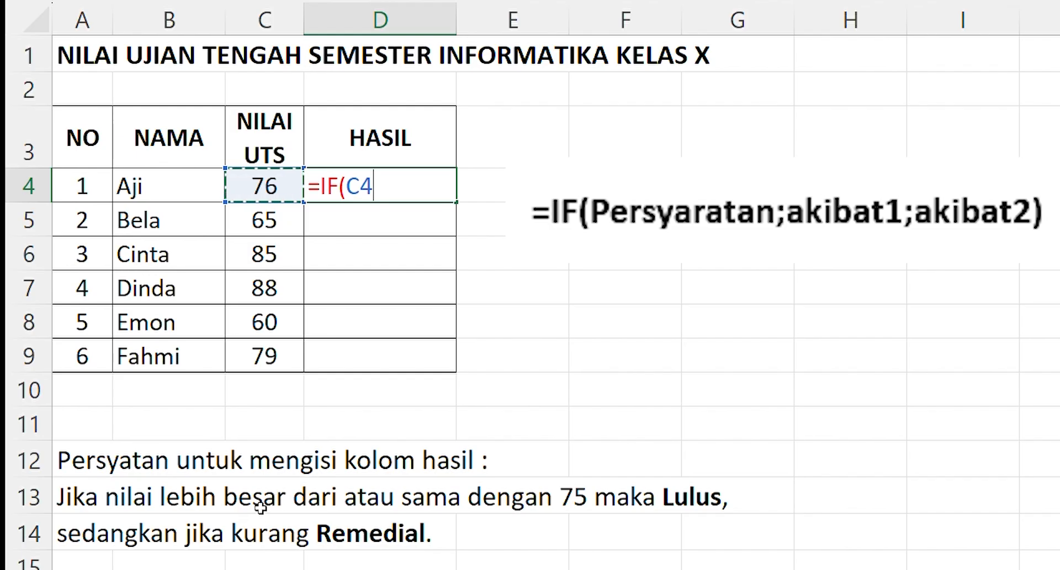
{"action": "type", "text": ">>>"}
{"action": "key", "text": "BackSpace"}
{"action": "key", "text": "BackSpace"}
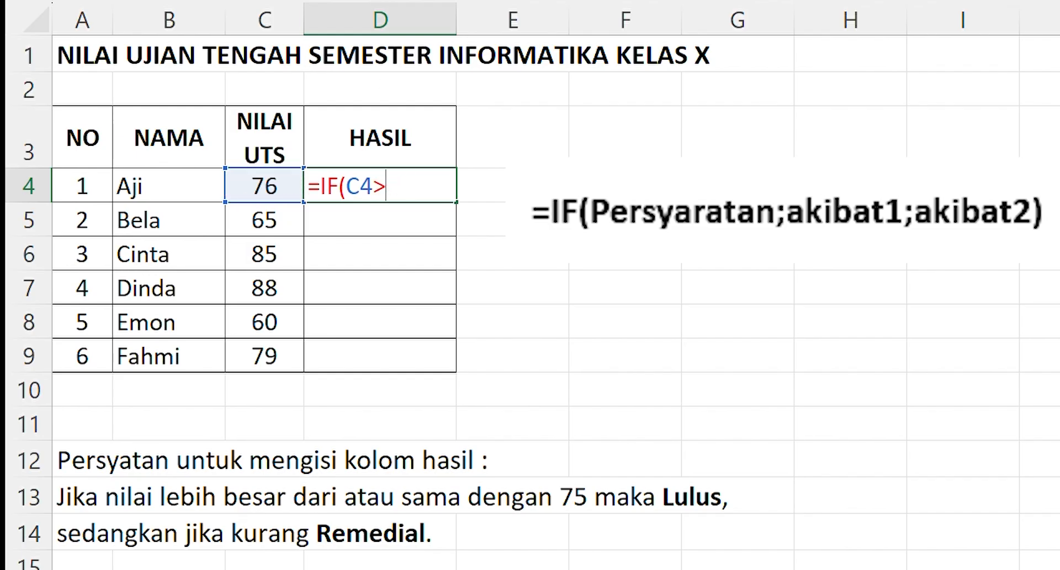
{"action": "type", "text": "=75"}
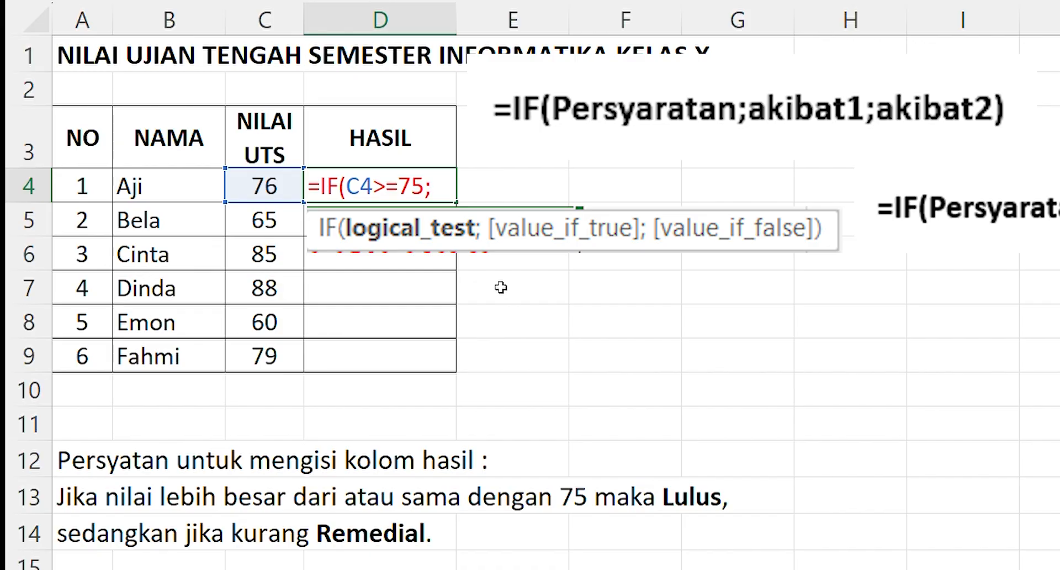
Complete the D4 formula with "LULUS" as the true result and "REMEDIAL" as the false result, separated by semicolons.
{"action": "type", "text": "\"LULUS"}
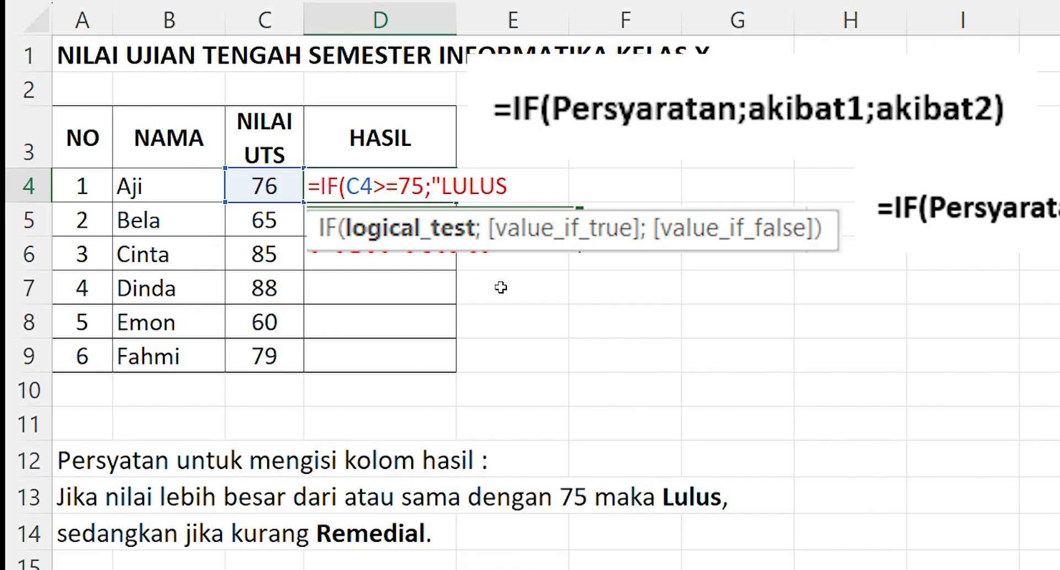
{"action": "type", "text": "\""}
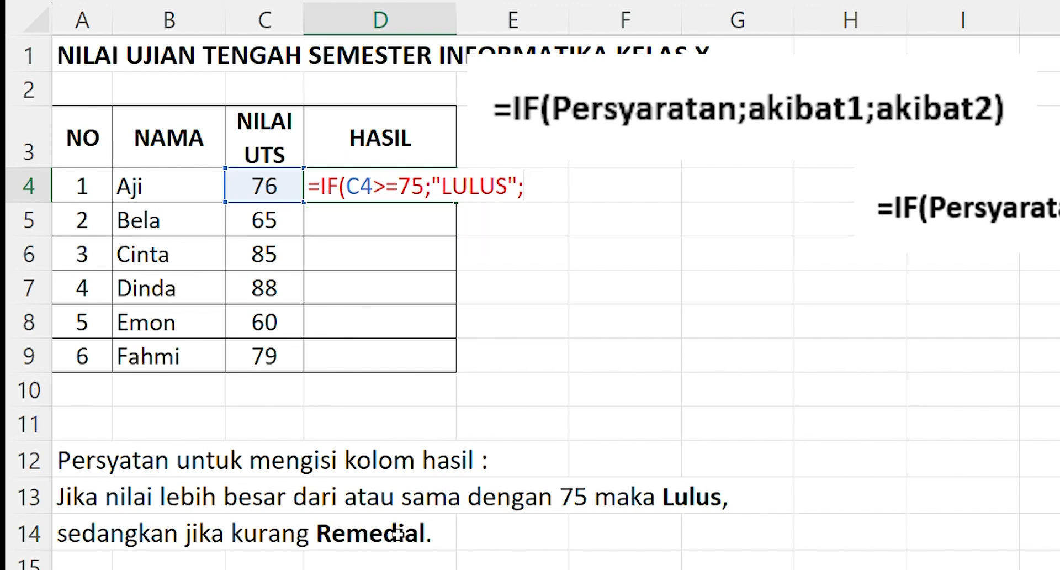
{"action": "type", "text": "\""}
{"action": "type", "text": "REMEDA"}
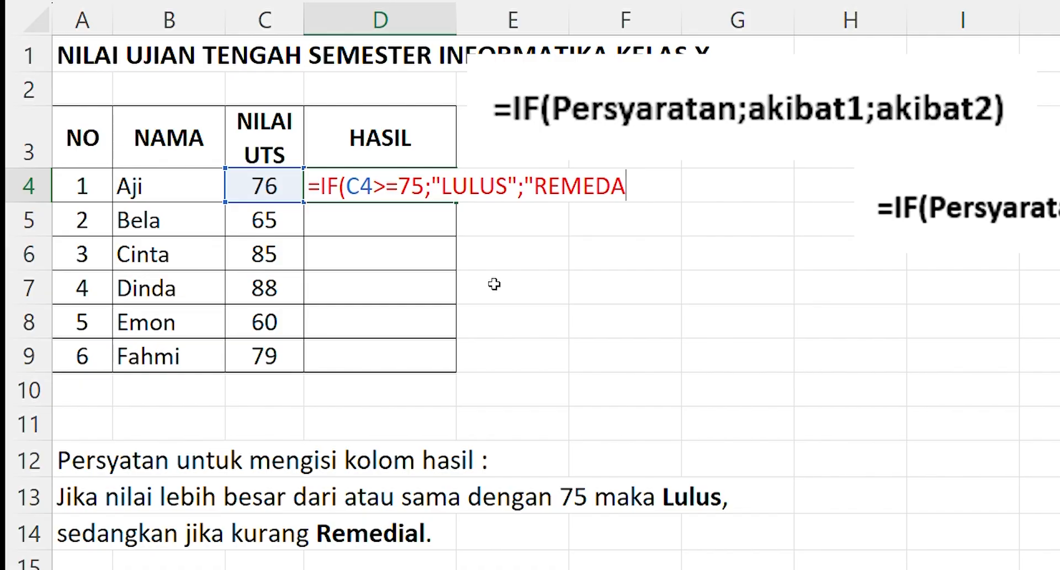
{"action": "key", "text": "BackSpace"}
{"action": "type", "text": "IAL\")"}
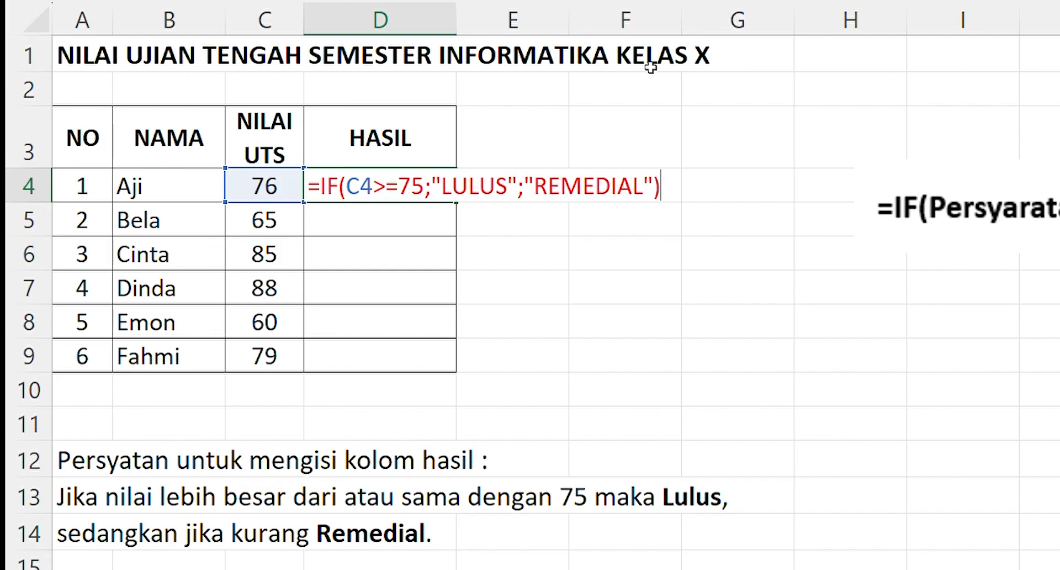
{"action": "key", "text": "Return"}
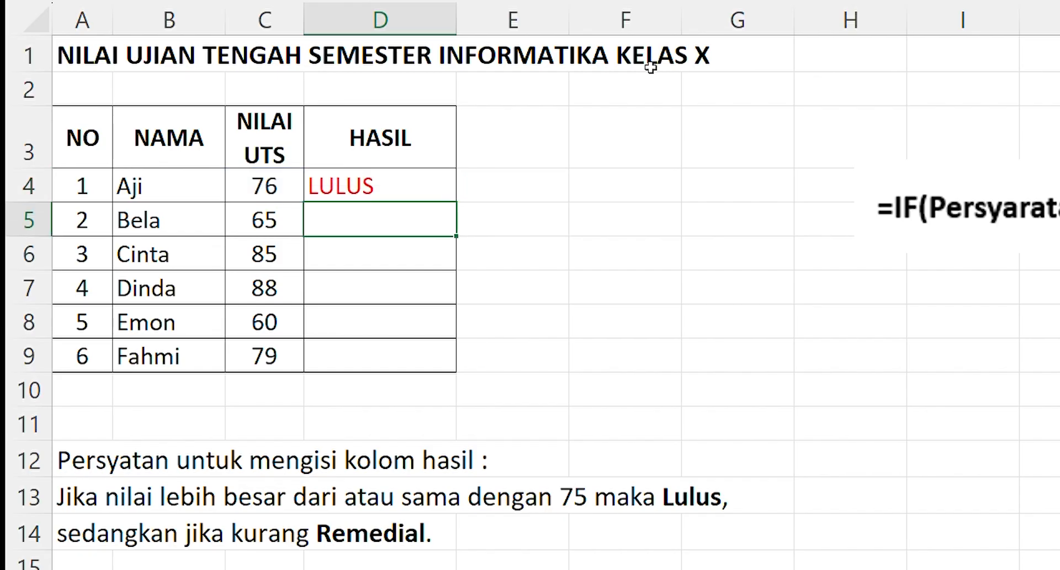
Fill the IF formula from D4 down the HASIL column through D9.
{"action": "left_click", "coordinate": [373, 176]}
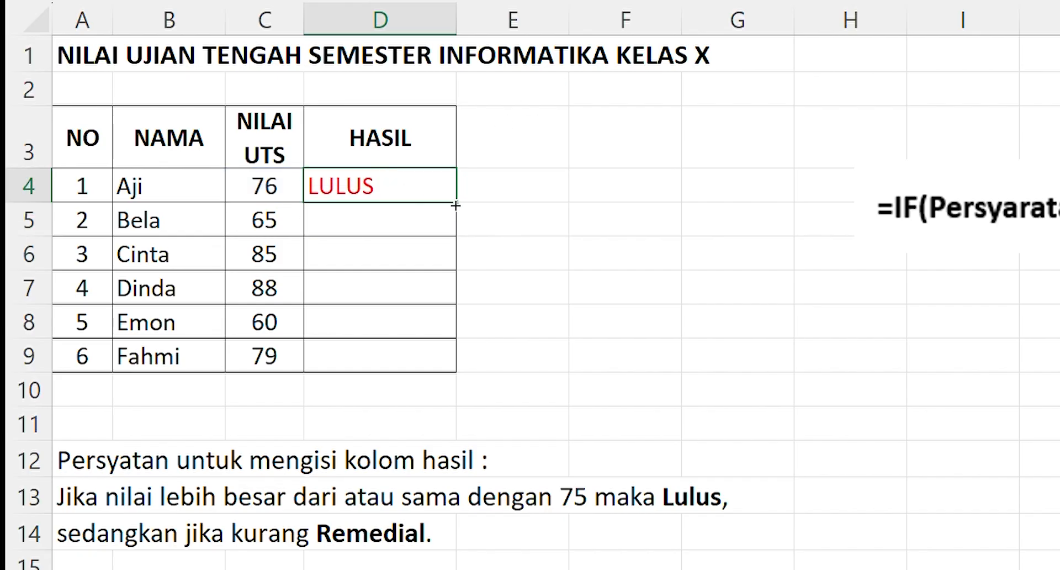
{"action": "left_click_drag", "start_coordinate": [456, 202], "coordinate": [463, 366]}
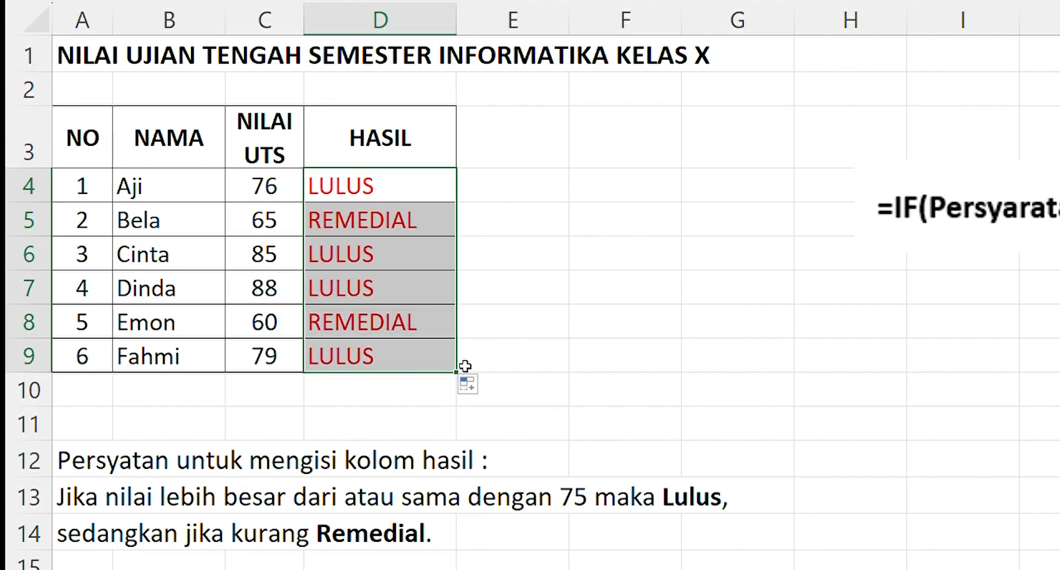
{"action": "key", "text": "ctrl+z"}
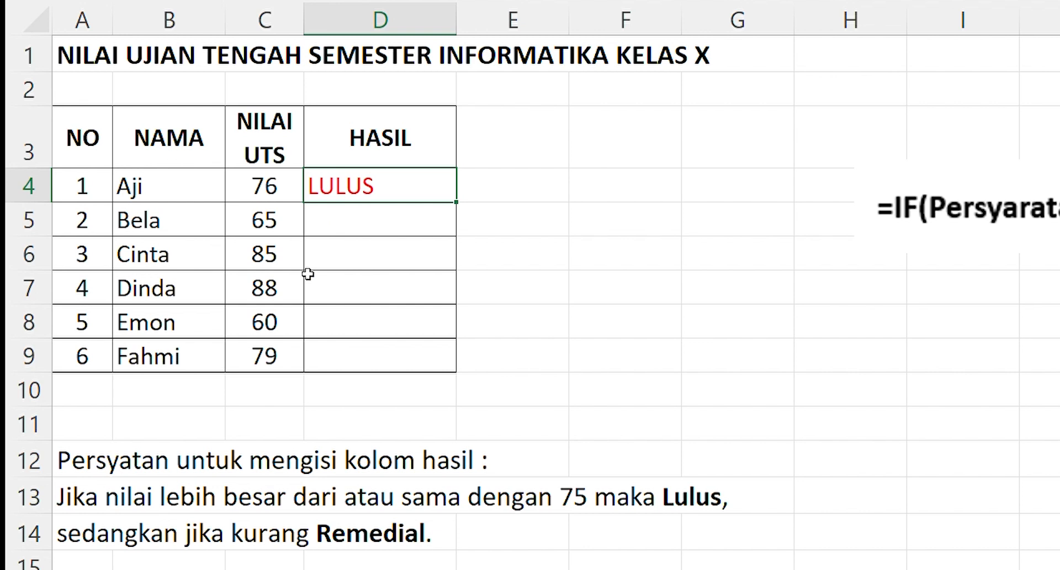
{"action": "double_click", "coordinate": [455, 201]}
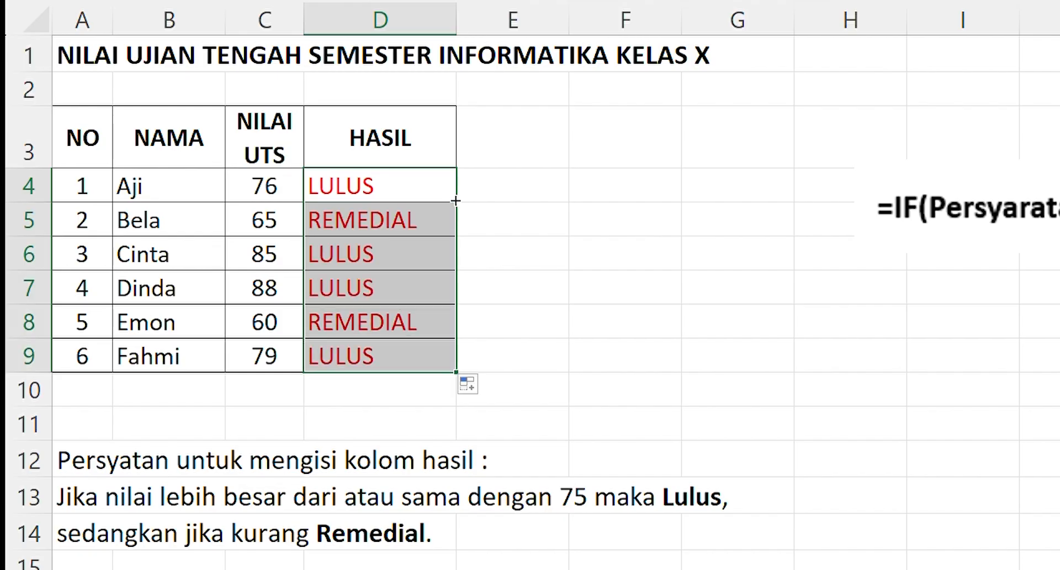
Review the filled HASIL results in cells D4 through D9.
{"action": "left_click", "coordinate": [381, 182]}
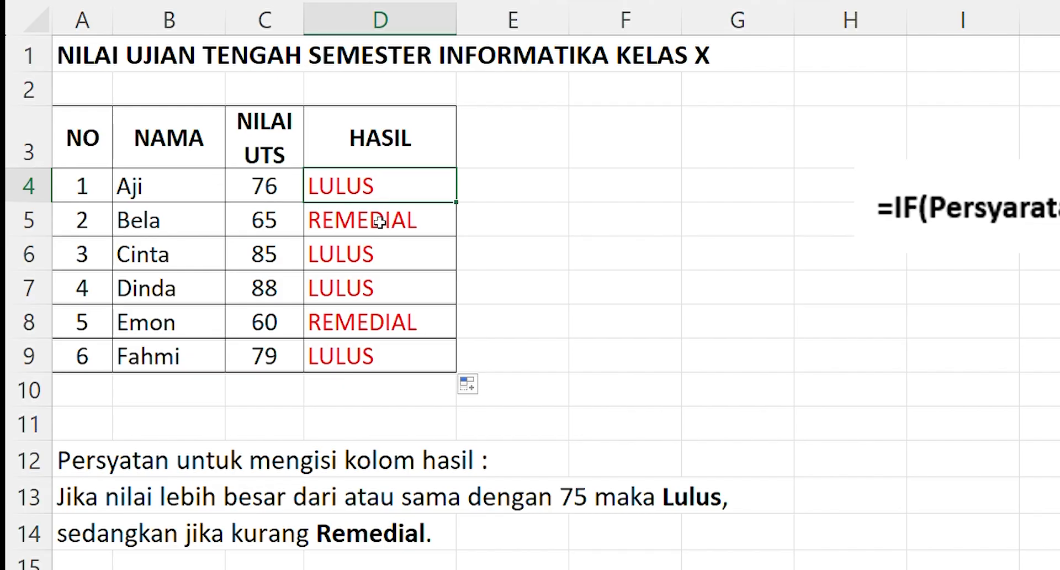
{"action": "left_click", "coordinate": [370, 249]}
{"action": "left_click", "coordinate": [364, 284]}
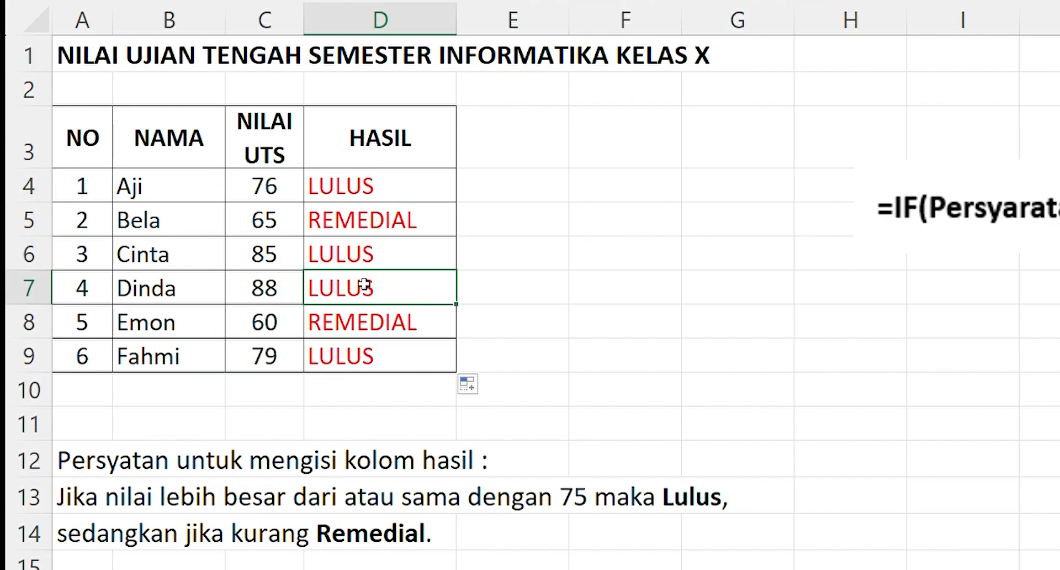
{"action": "left_click", "coordinate": [391, 330]}
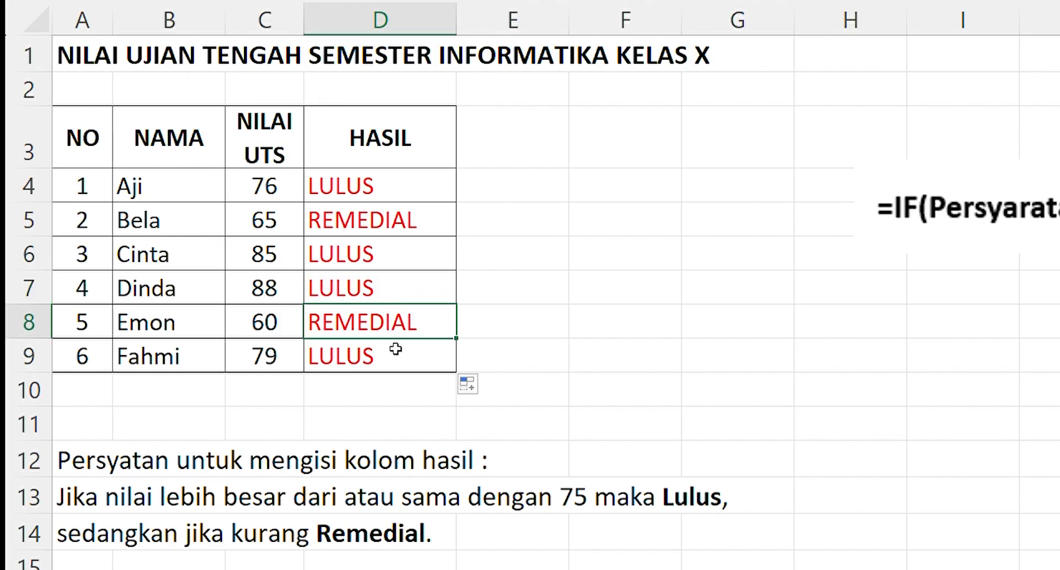
{"action": "left_click", "coordinate": [383, 366]}
{"action": "left_click", "coordinate": [367, 405]}
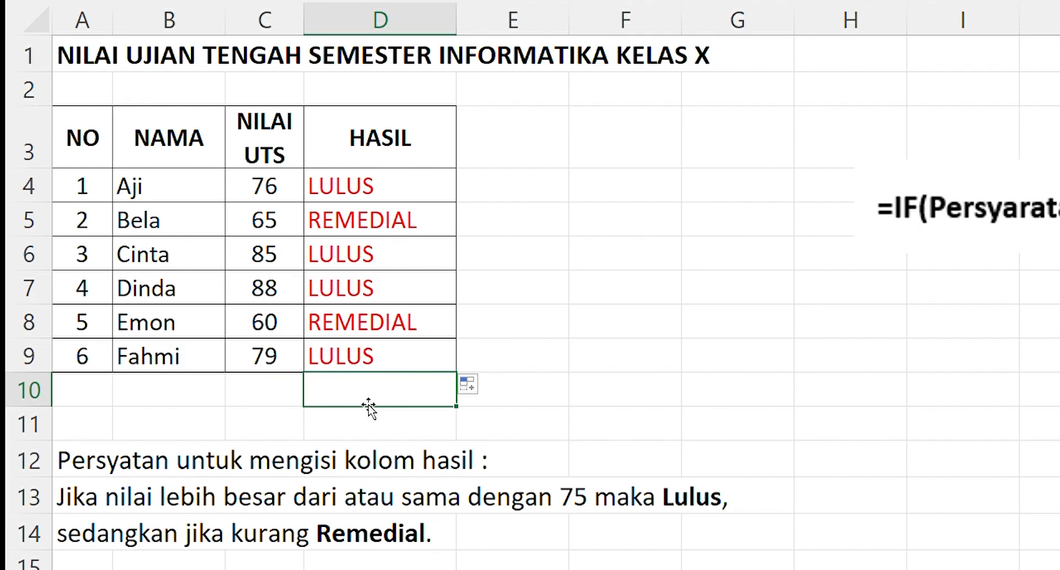
{"action": "left_click", "coordinate": [348, 189]}
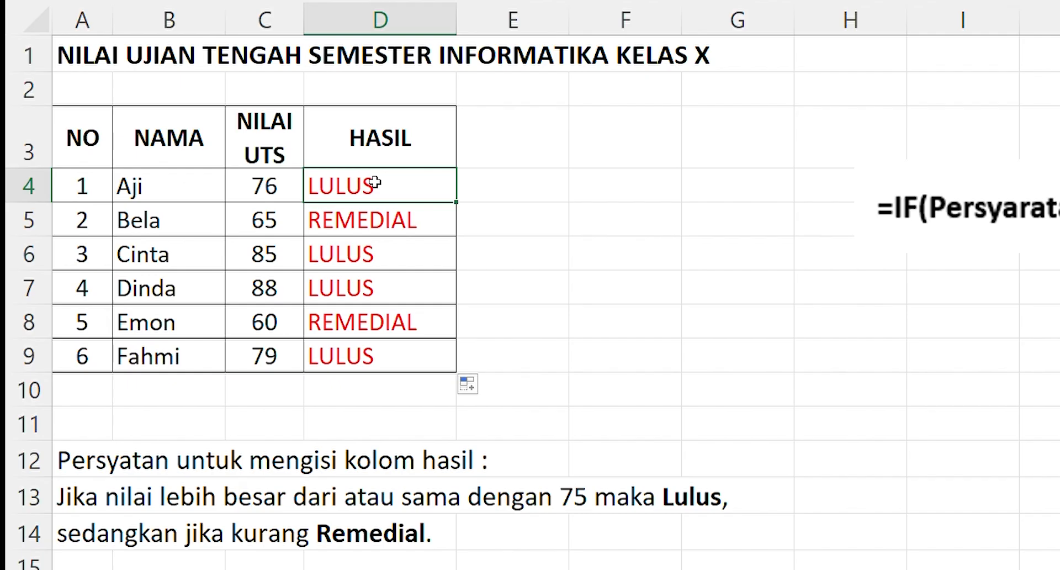
{"action": "type", "text": "=I"}
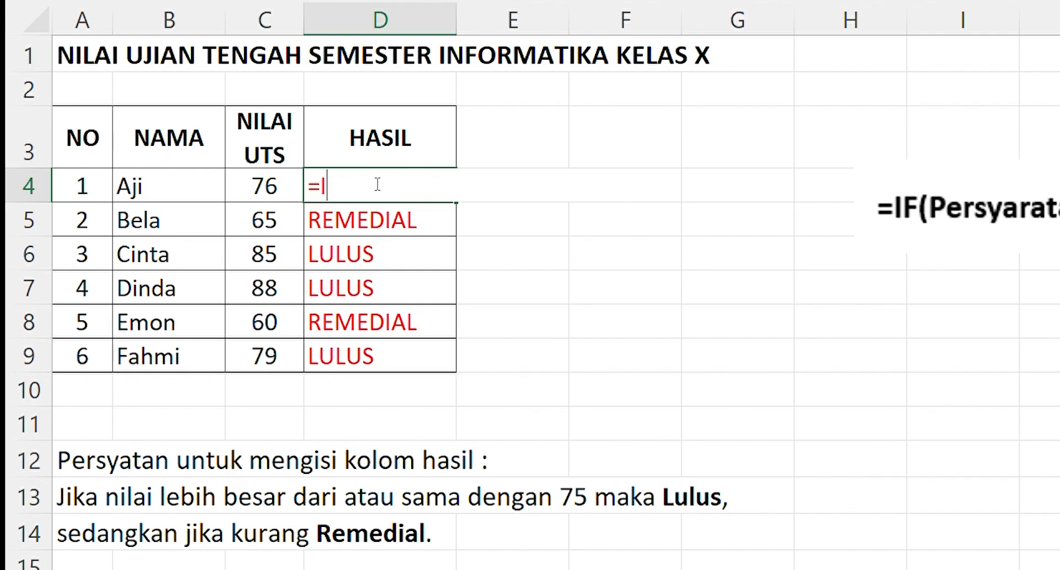
{"action": "type", "text": "F("}
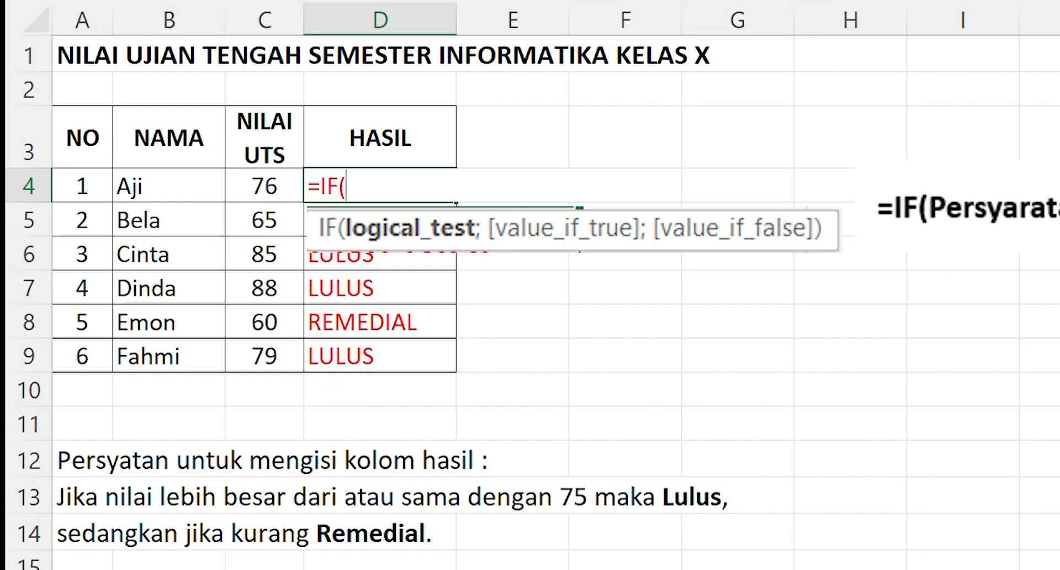
{"action": "key", "text": "BackSpace"}
{"action": "key", "text": "BackSpace"}
{"action": "key", "text": "BackSpace"}
{"action": "key", "text": "BackSpace"}
{"action": "left_click", "coordinate": [522, 265]}
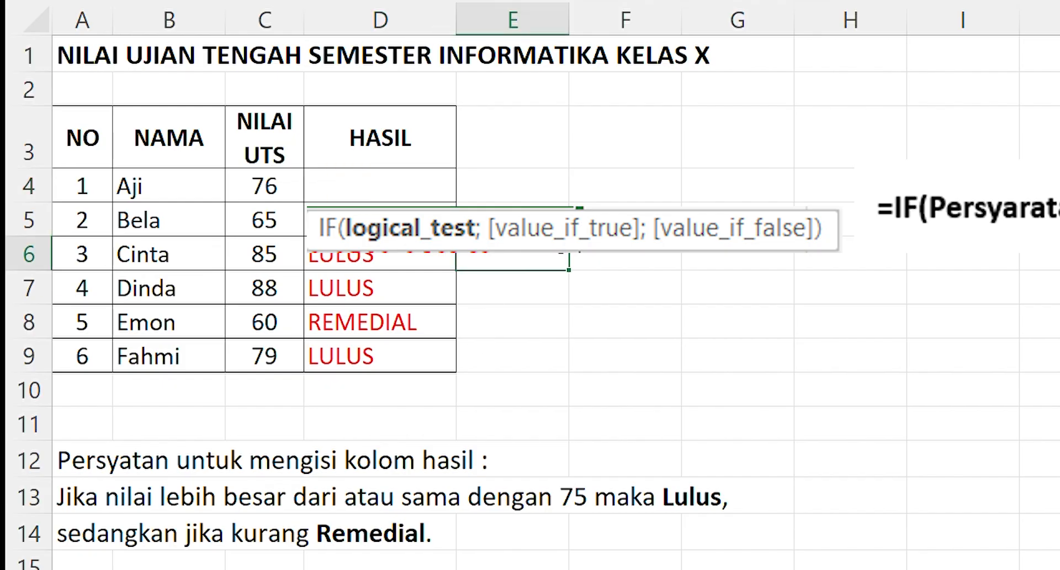
{"action": "key", "text": "ctrl+z"}
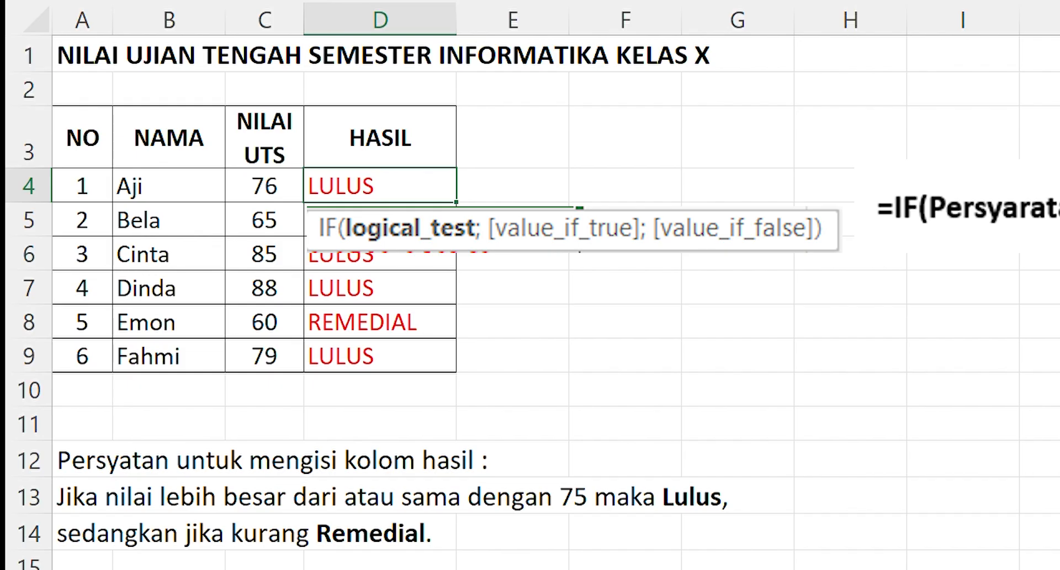
{"action": "left_click", "coordinate": [560, 243]}
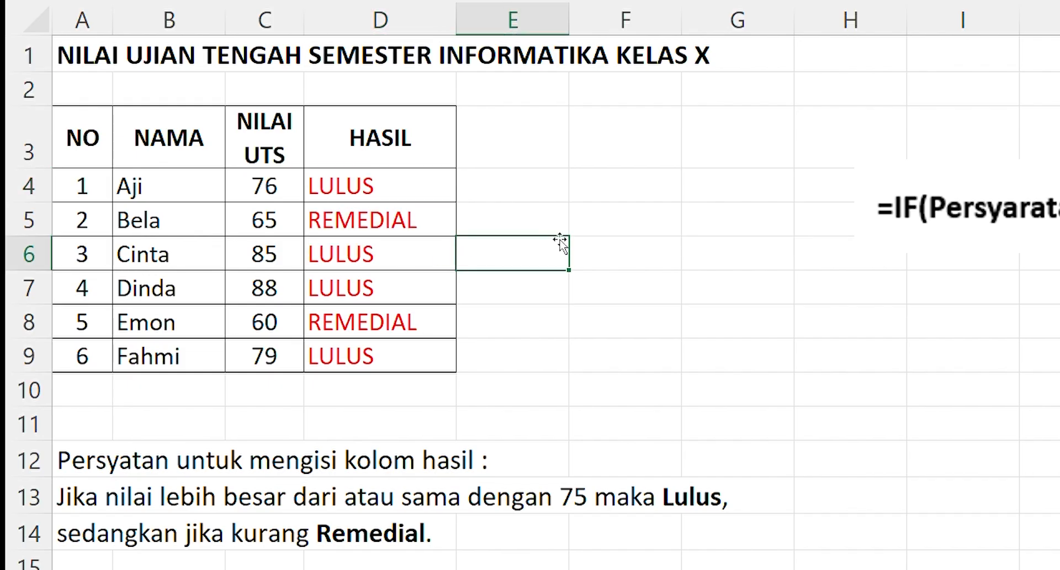